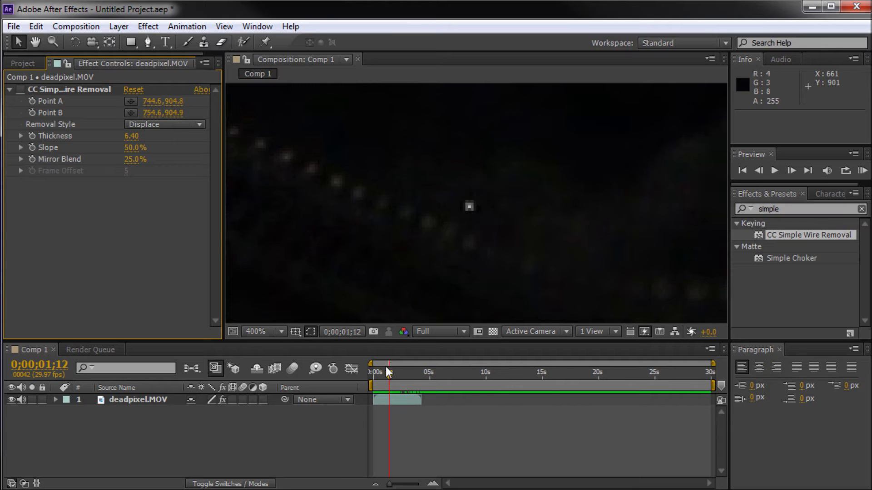
Step: During the intro, scrub back to an early frame and switch on CC Simple Wire Removal
{"action": "mouse_move", "coordinate": [386, 368]}
{"action": "left_mouse_down"}
{"action": "mouse_move", "coordinate": [398, 368]}
{"action": "mouse_move", "coordinate": [376, 373]}
{"action": "left_mouse_up"}
{"action": "left_click", "coordinate": [20, 90]}
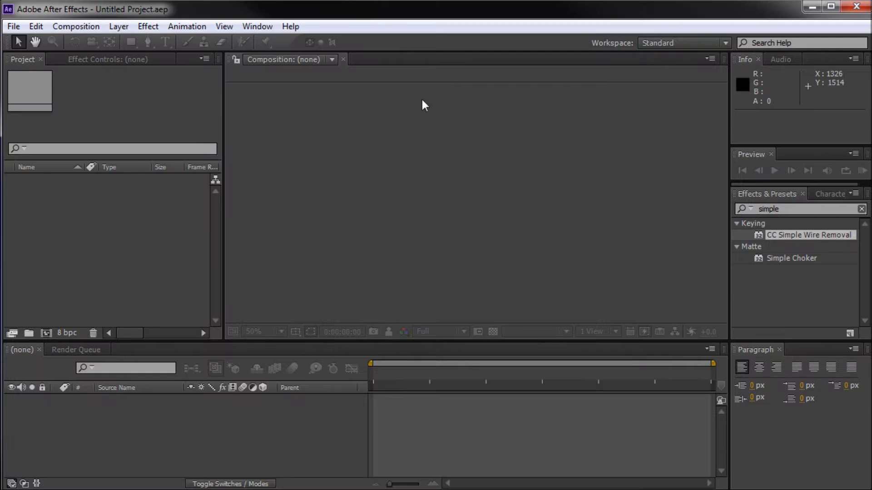
Step: Create Comp 1 from the HDTV 1080 29.97 preset: 1920×1080, 29.97 fps, 30 seconds
{"action": "left_click", "coordinate": [76, 26]}
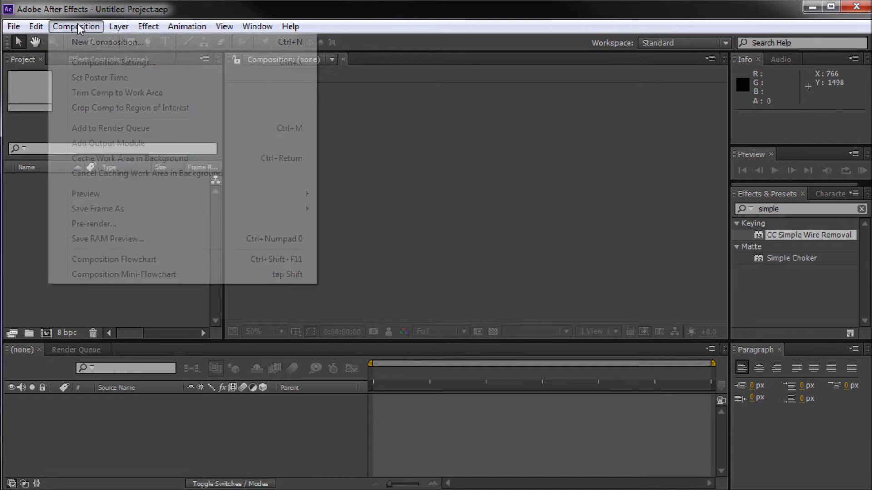
{"action": "left_click", "coordinate": [86, 42]}
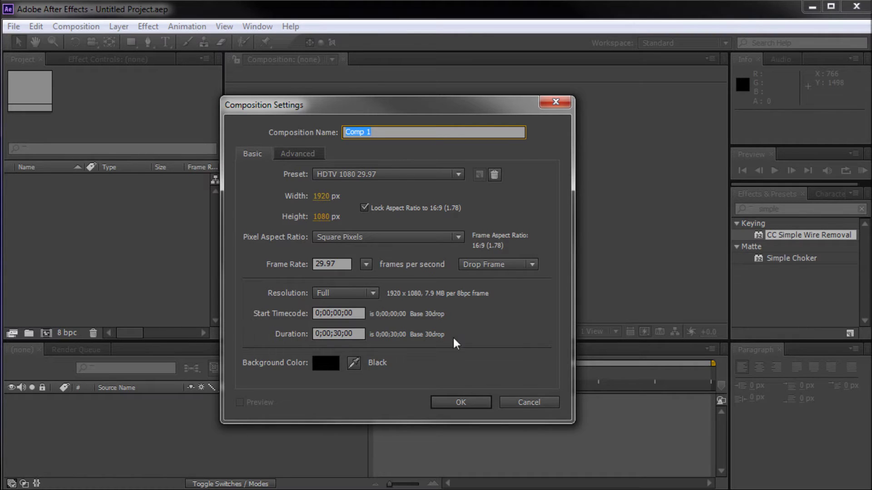
{"action": "left_click", "coordinate": [475, 400]}
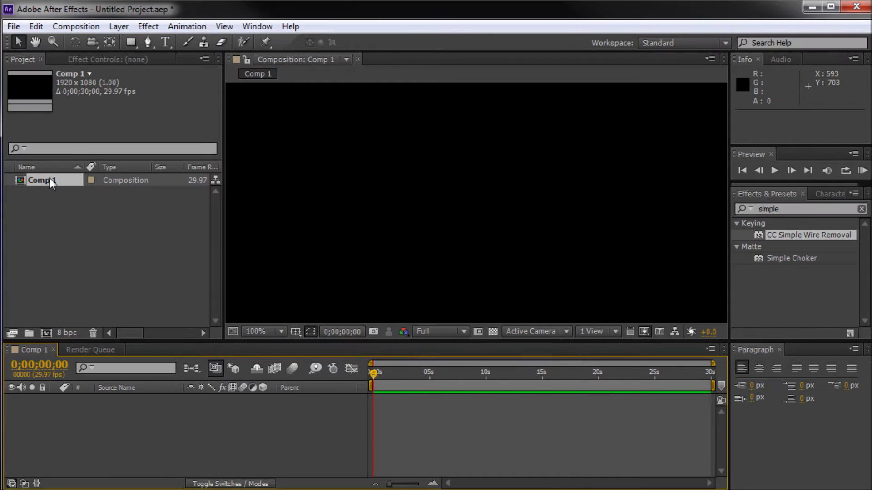
Step: Import deadpixel.MOV and drag it into the Comp 1 timeline as layer 1
{"action": "double_click", "coordinate": [95, 241]}
{"action": "type", "text": "dead"}
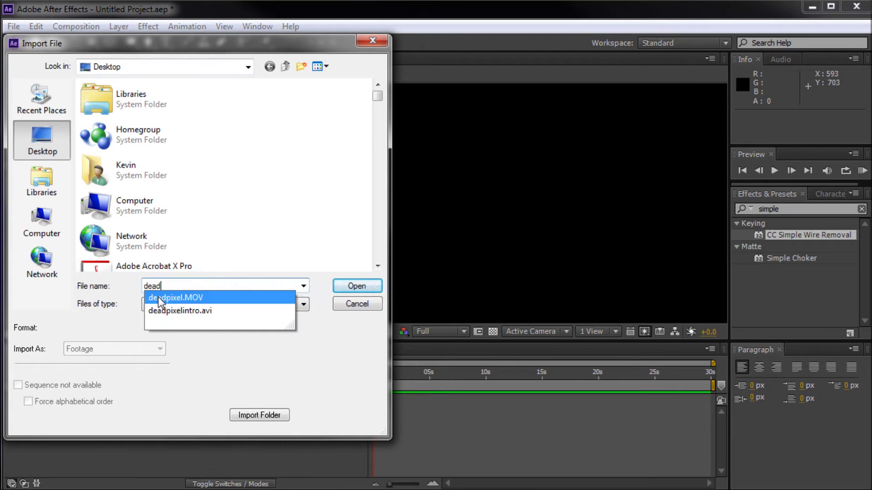
{"action": "left_click", "coordinate": [158, 297]}
{"action": "left_click", "coordinate": [369, 287]}
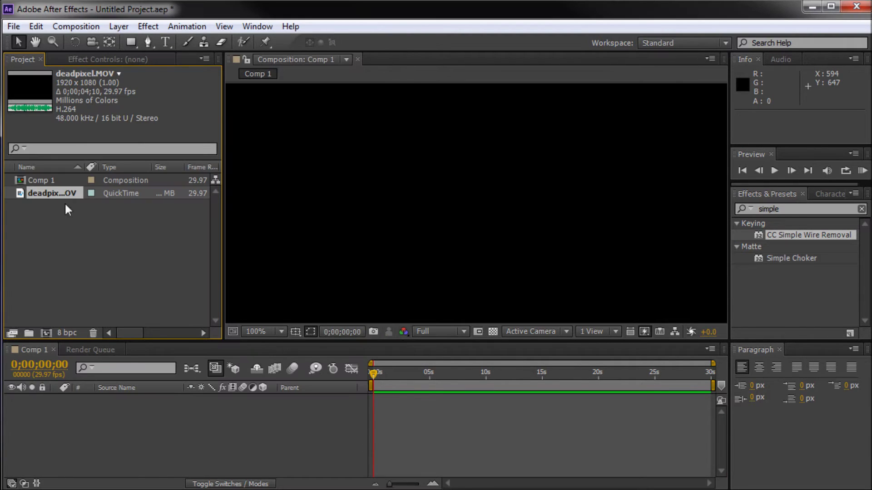
{"action": "left_click_drag", "start_coordinate": [37, 191], "coordinate": [180, 439]}
{"action": "scroll", "coordinate": [387, 305], "scroll_direction": "down", "scroll_amount": 4}
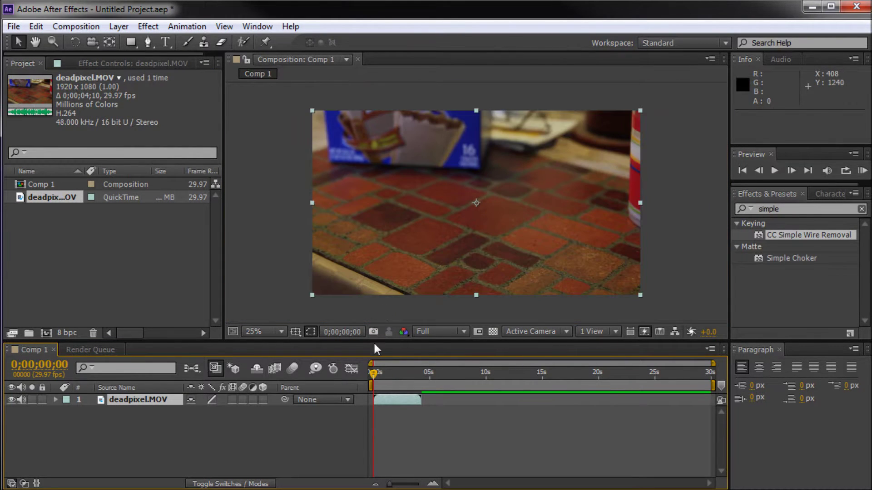
Step: Move a few frames in, zoom the viewer in, and centre the white dead pixel
{"action": "left_click_drag", "start_coordinate": [380, 370], "coordinate": [382, 373]}
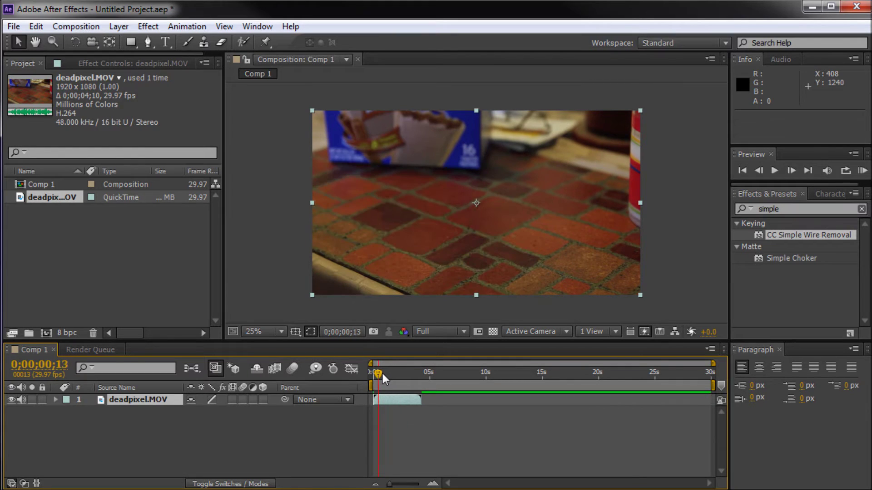
{"action": "scroll", "coordinate": [408, 263], "scroll_direction": "up", "scroll_amount": 4}
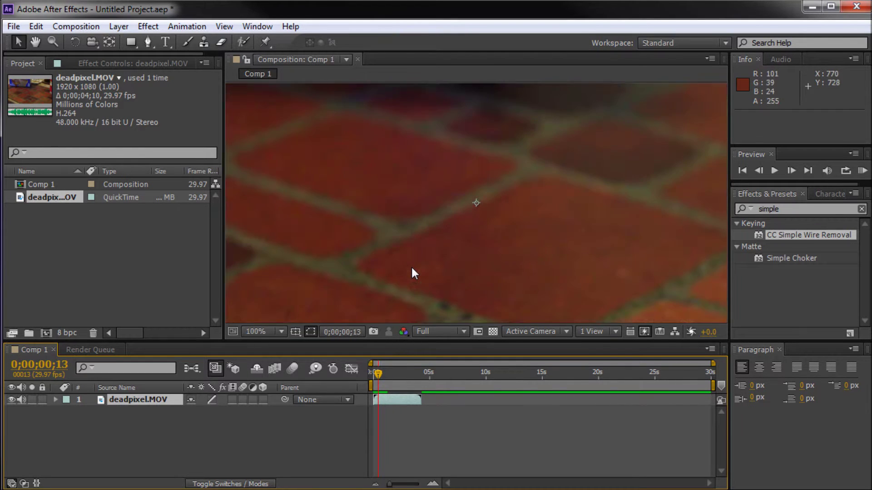
{"action": "scroll", "coordinate": [361, 298], "scroll_direction": "down", "scroll_amount": 2}
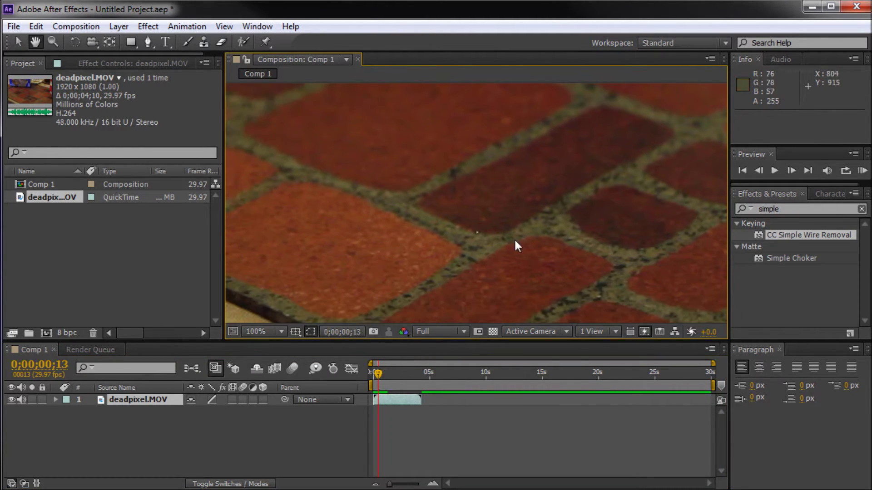
{"action": "scroll", "coordinate": [473, 272], "scroll_direction": "up", "scroll_amount": 3}
{"action": "scroll", "coordinate": [402, 208], "scroll_direction": "down", "scroll_amount": 2}
{"action": "scroll", "coordinate": [408, 191], "scroll_direction": "up", "scroll_amount": 4}
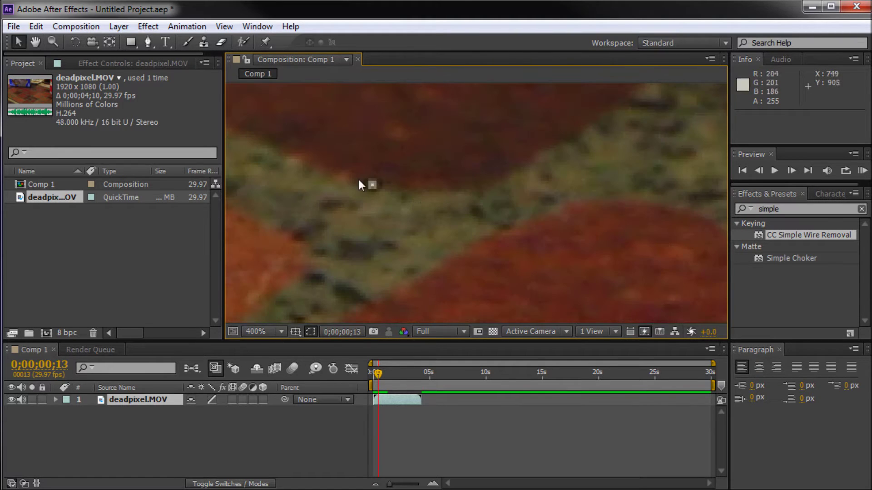
{"action": "scroll", "coordinate": [417, 189], "scroll_direction": "up", "scroll_amount": 3}
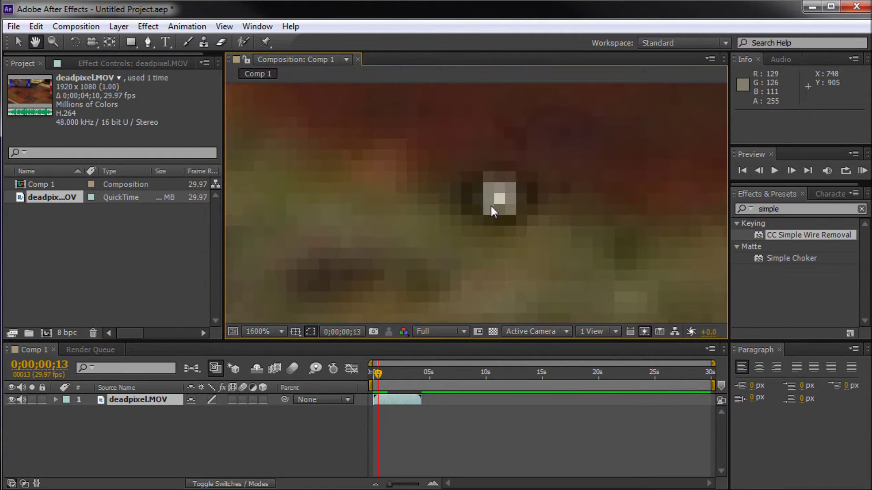
{"action": "left_click_drag", "start_coordinate": [451, 227], "coordinate": [454, 219]}
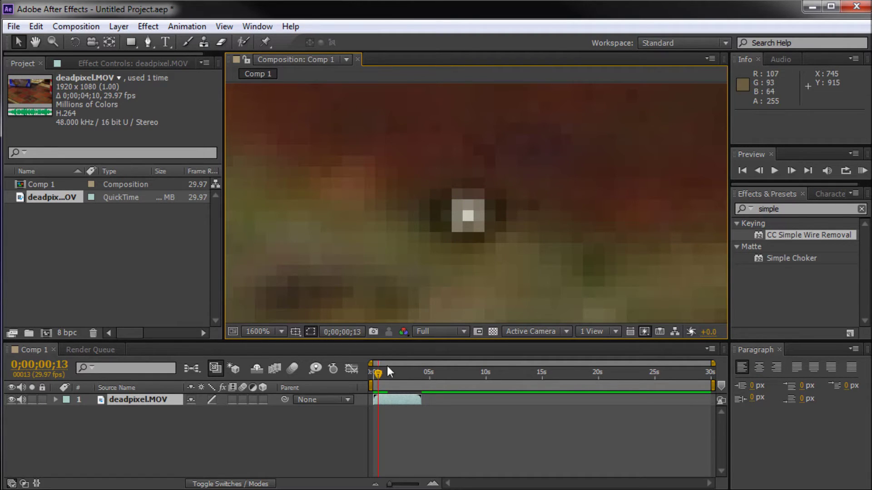
Step: Scrub to earlier and later frames to recheck the dead pixel in the grout
{"action": "mouse_move", "coordinate": [378, 374]}
{"action": "left_mouse_down"}
{"action": "mouse_move", "coordinate": [397, 372]}
{"action": "mouse_move", "coordinate": [377, 372]}
{"action": "left_mouse_up"}
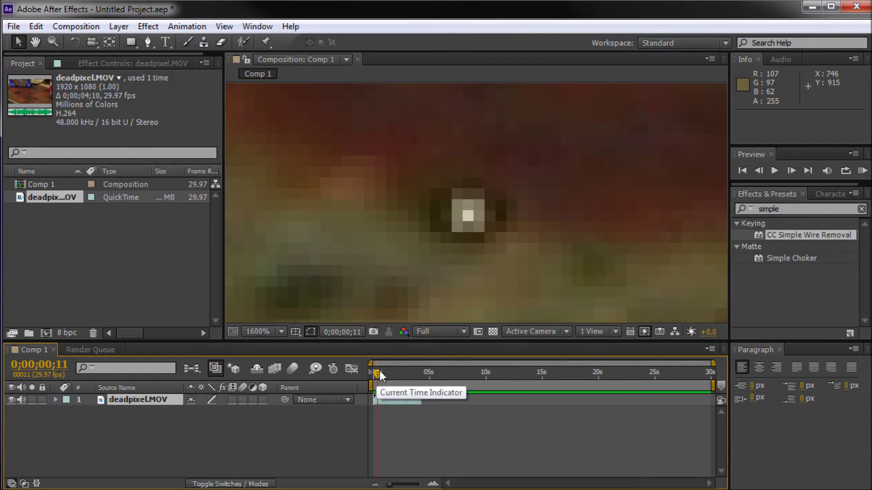
{"action": "mouse_move", "coordinate": [380, 370]}
{"action": "left_mouse_down"}
{"action": "mouse_move", "coordinate": [372, 375]}
{"action": "mouse_move", "coordinate": [413, 374]}
{"action": "mouse_move", "coordinate": [376, 372]}
{"action": "left_mouse_up"}
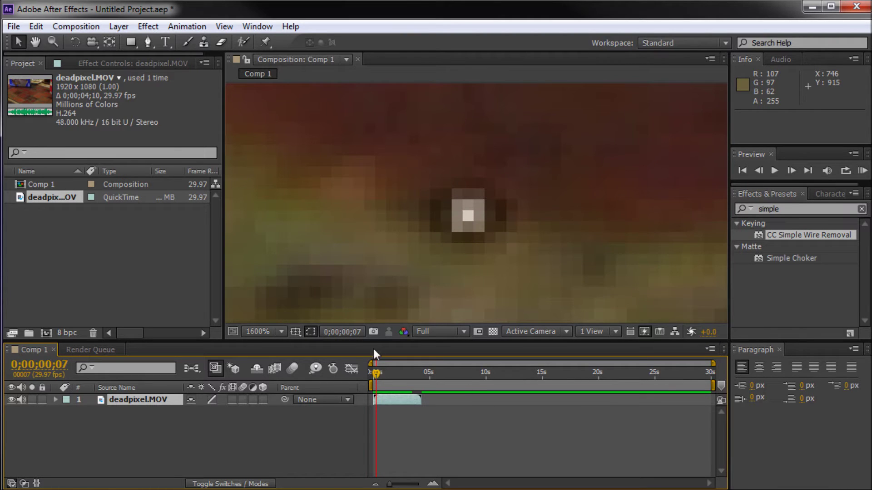
{"action": "mouse_move", "coordinate": [376, 373]}
{"action": "left_mouse_down"}
{"action": "mouse_move", "coordinate": [416, 371]}
{"action": "mouse_move", "coordinate": [376, 374]}
{"action": "left_mouse_up"}
Step: Set the viewer magnification to 100% and move to the darker frame at 0;00;03;19
{"action": "scroll", "coordinate": [440, 227], "scroll_direction": "down", "scroll_amount": 1}
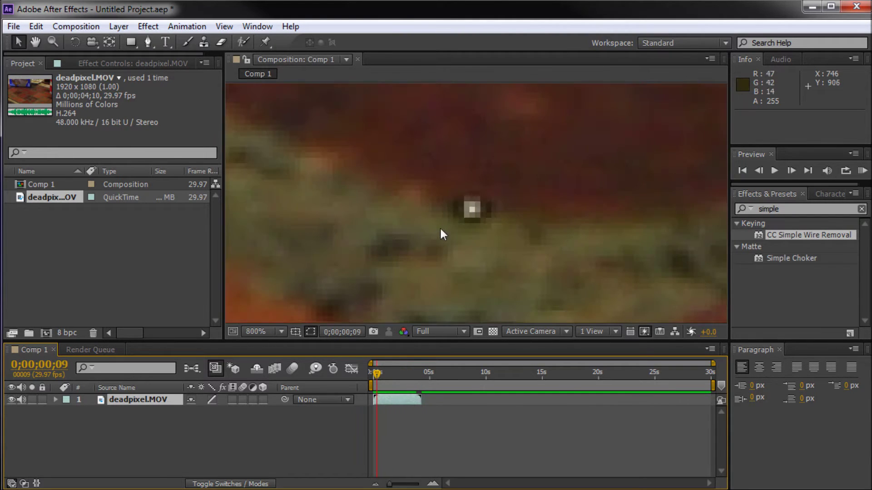
{"action": "left_click", "coordinate": [266, 332]}
{"action": "left_click", "coordinate": [273, 485]}
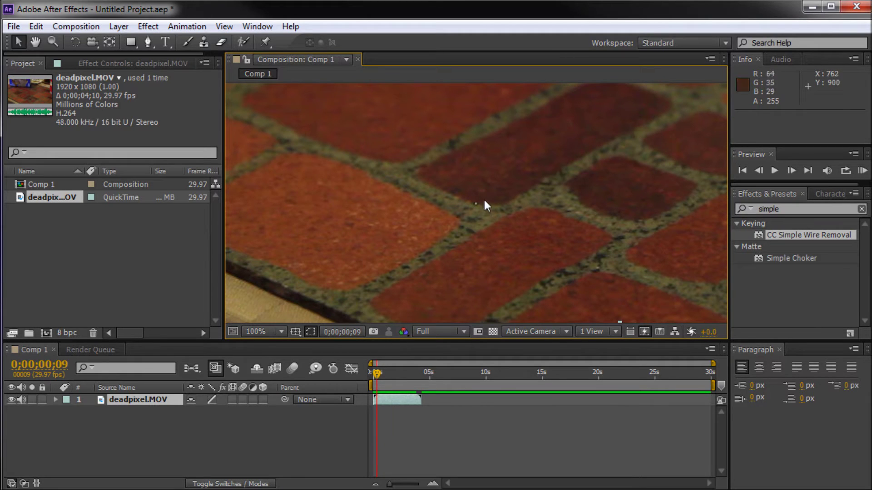
{"action": "left_click_drag", "start_coordinate": [378, 371], "coordinate": [414, 366]}
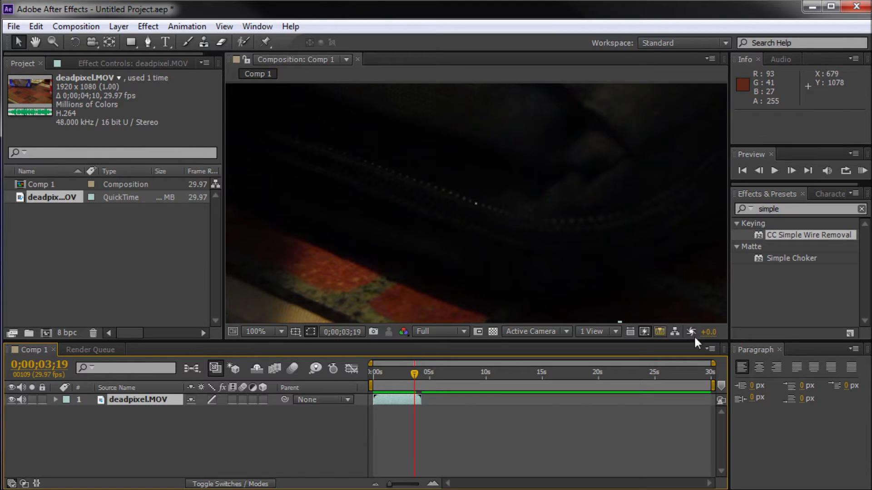
Step: Clear the Effects & Presets search field and close the panel list without changes
{"action": "double_click", "coordinate": [770, 208]}
{"action": "key", "text": "BackSpace"}
{"action": "key", "text": "BackSpace"}
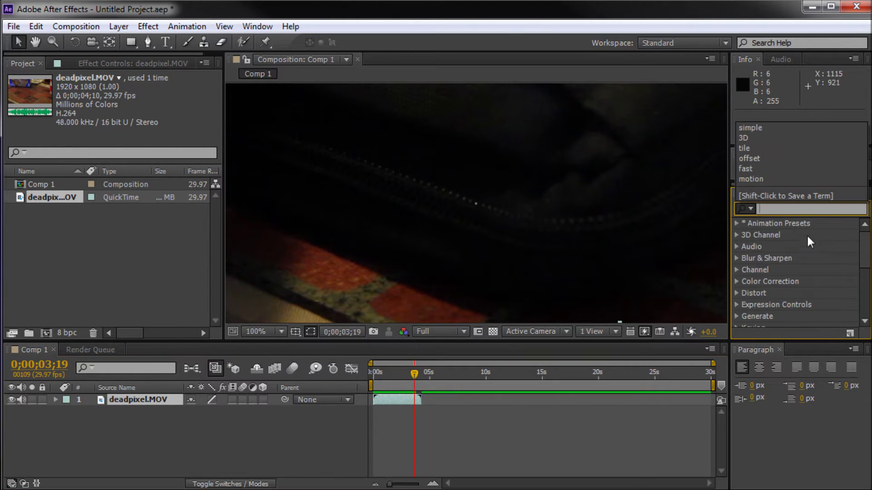
{"action": "left_click", "coordinate": [740, 430]}
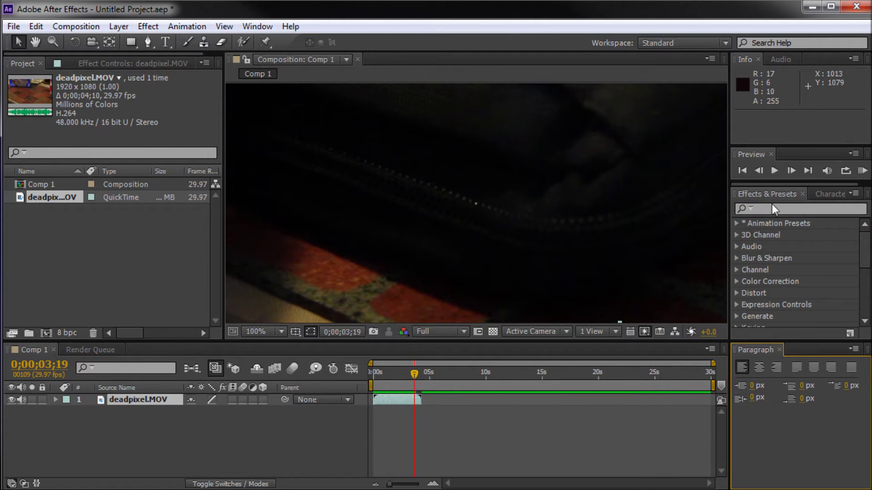
{"action": "left_click", "coordinate": [268, 26]}
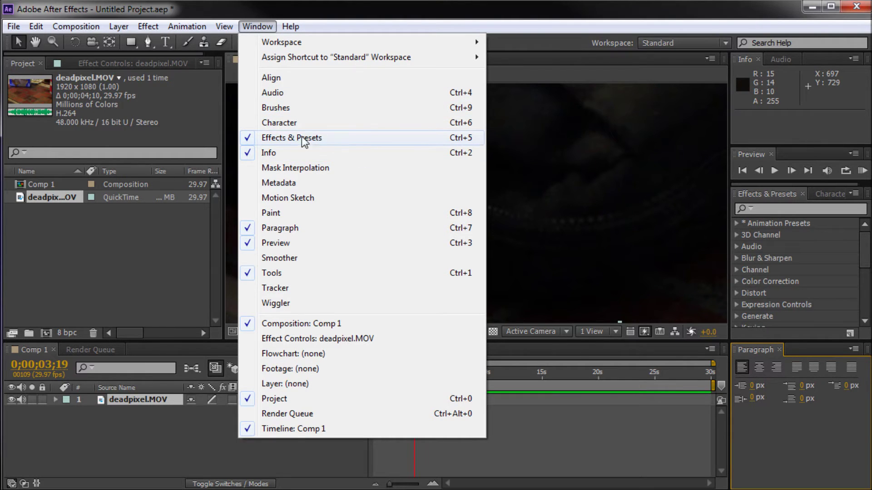
{"action": "left_click", "coordinate": [347, 21]}
Step: Search 'simple' and drag CC Simple Wire Removal onto the deadpixel.MOV layer
{"action": "left_click", "coordinate": [767, 206]}
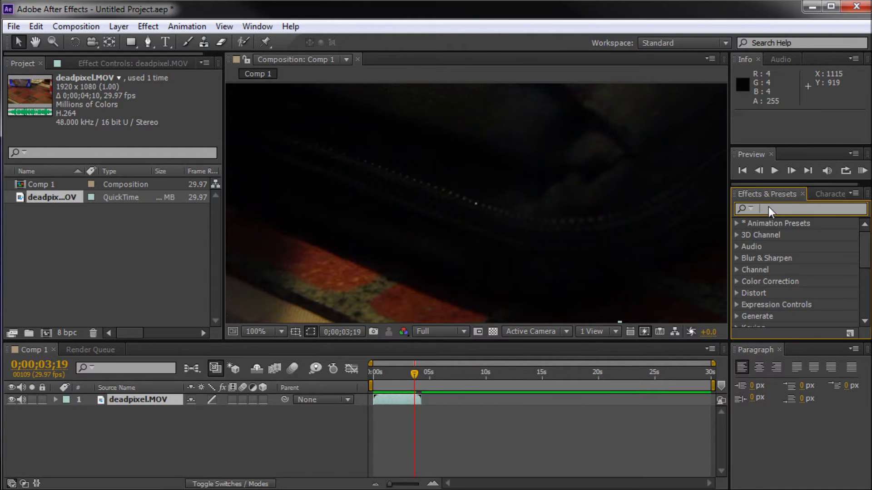
{"action": "type", "text": "simple"}
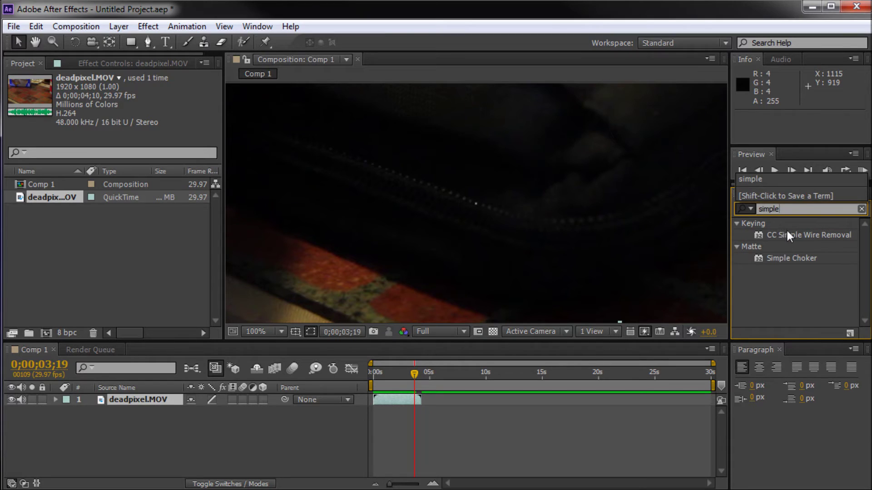
{"action": "left_click", "coordinate": [799, 235]}
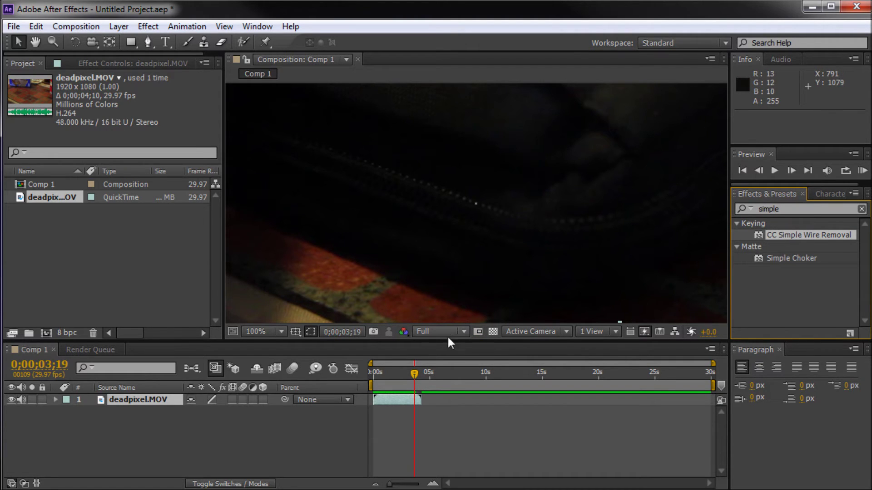
{"action": "mouse_move", "coordinate": [796, 233]}
{"action": "left_mouse_down"}
{"action": "mouse_move", "coordinate": [739, 273]}
{"action": "mouse_move", "coordinate": [802, 235]}
{"action": "left_mouse_up"}
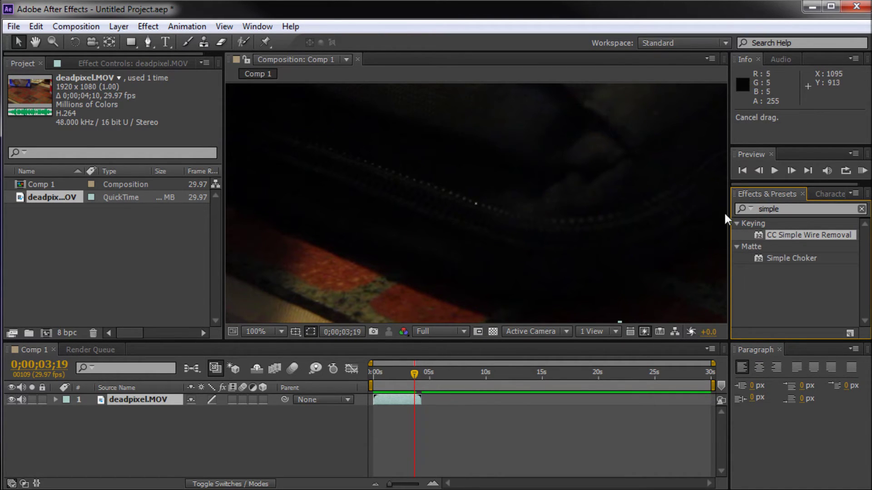
{"action": "left_click_drag", "start_coordinate": [797, 234], "coordinate": [132, 397]}
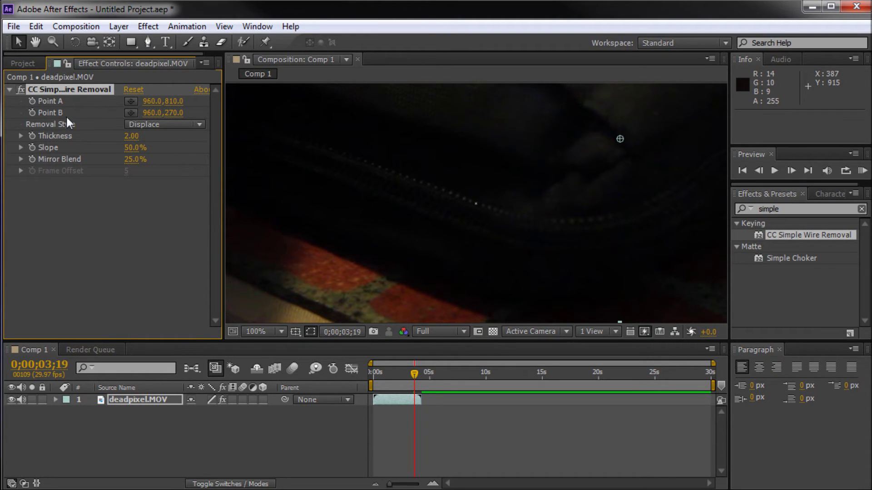
{"action": "left_click", "coordinate": [158, 443]}
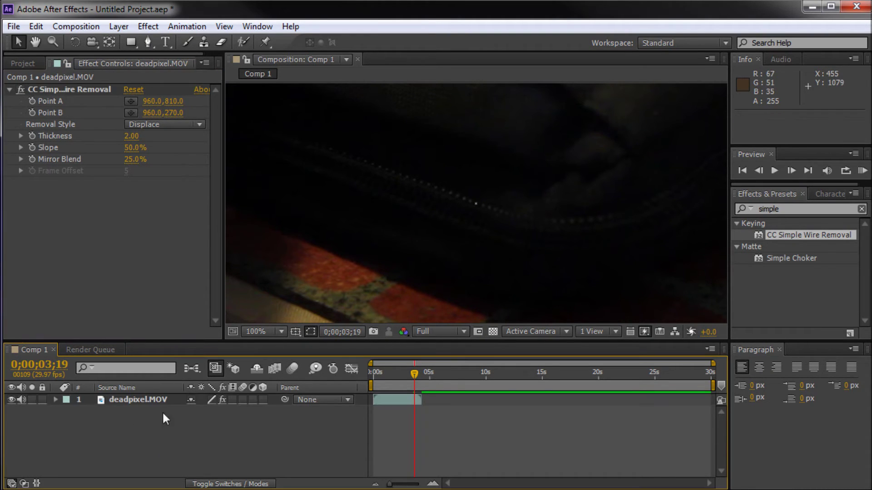
{"action": "left_click", "coordinate": [373, 402]}
{"action": "left_click", "coordinate": [758, 284]}
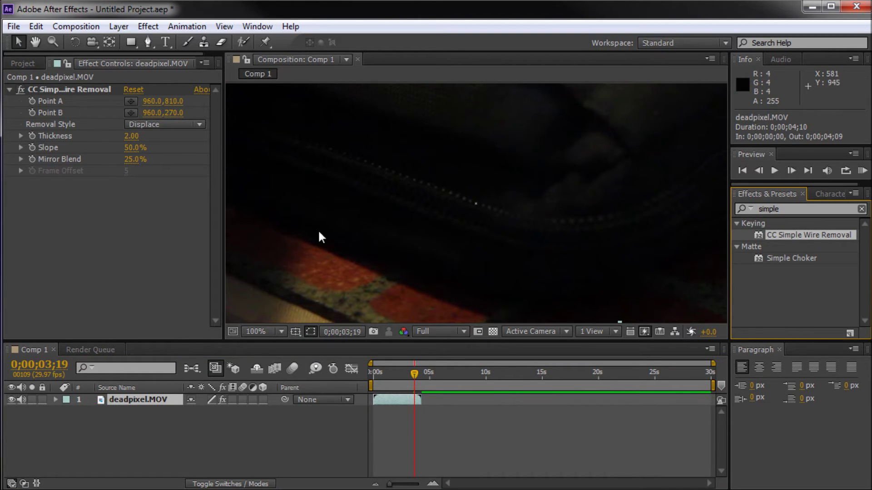
Step: Zoom the viewer in on the dead pixel and return the playhead to 0;00;00;00
{"action": "scroll", "coordinate": [442, 210], "scroll_direction": "up", "scroll_amount": 6}
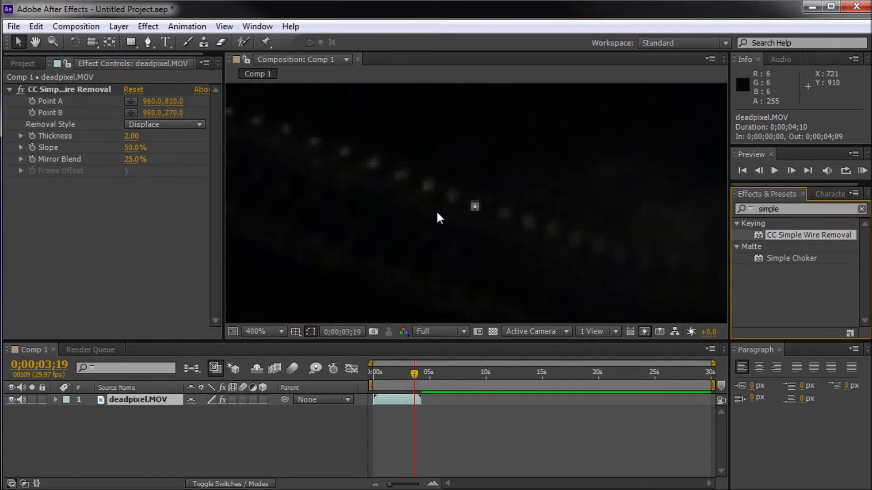
{"action": "left_click_drag", "start_coordinate": [410, 375], "coordinate": [371, 379]}
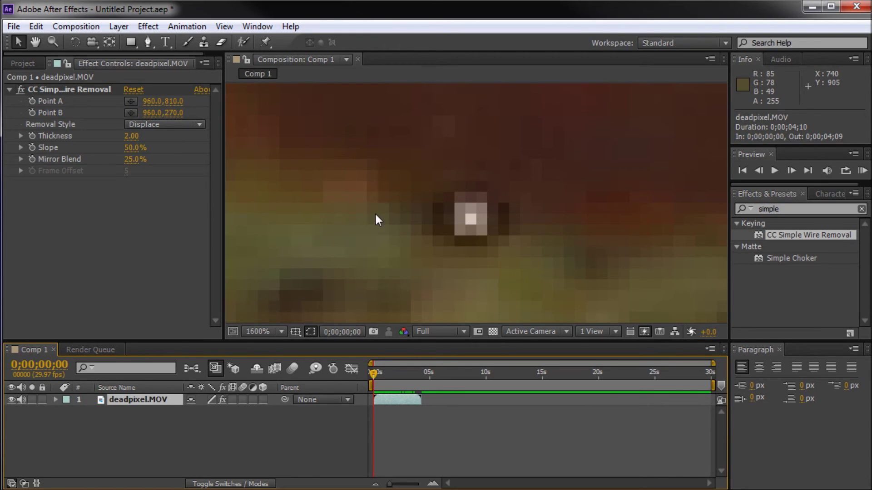
Step: Place Point A at 745.0,904.8 and Point B at 754.1,904.8 around the dead pixel
{"action": "left_click", "coordinate": [130, 100]}
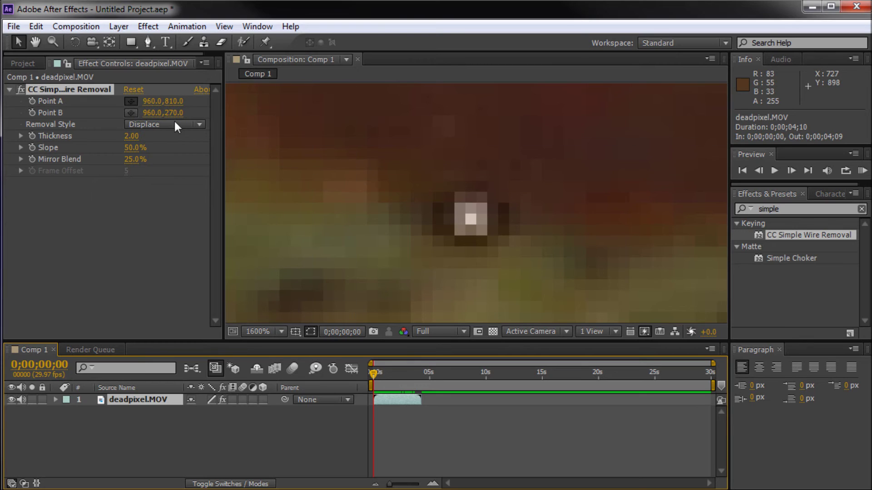
{"action": "left_click", "coordinate": [131, 100]}
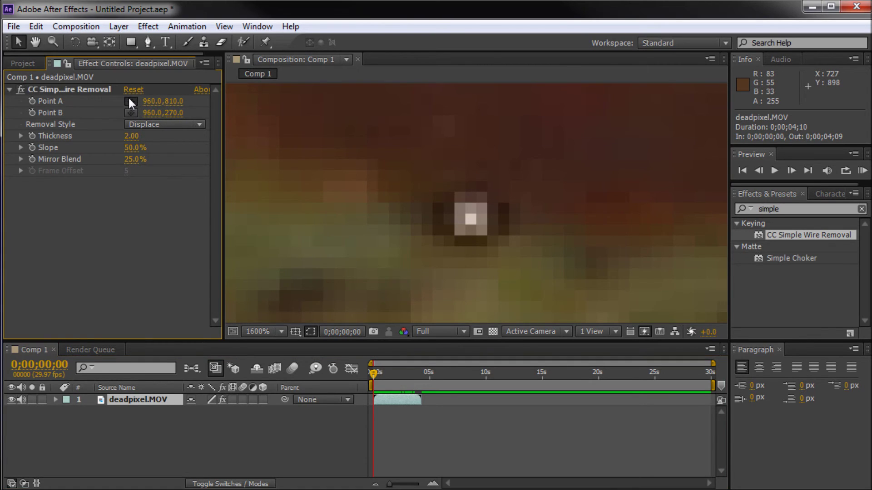
{"action": "left_click", "coordinate": [401, 168]}
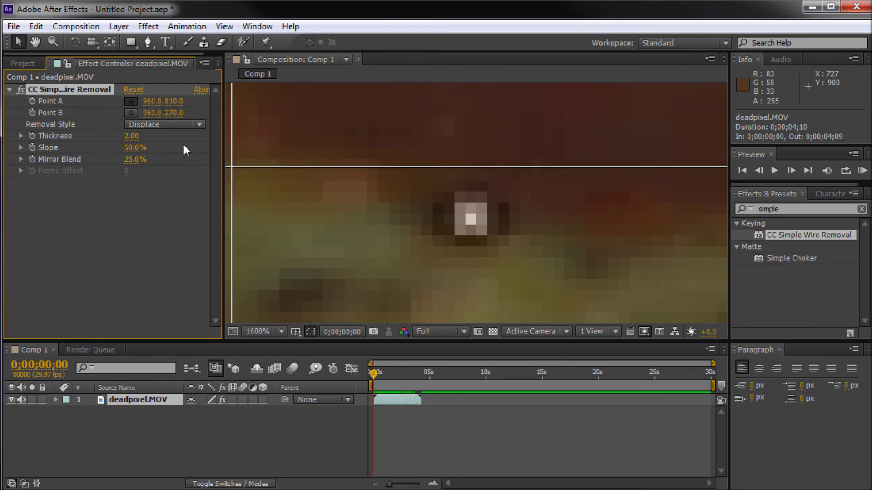
{"action": "key", "text": "Escape"}
{"action": "left_click", "coordinate": [131, 101]}
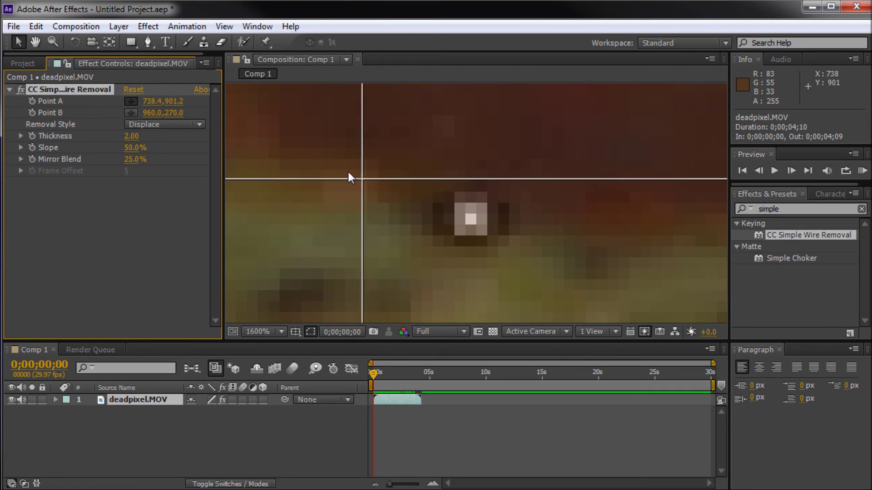
{"action": "left_click", "coordinate": [421, 212]}
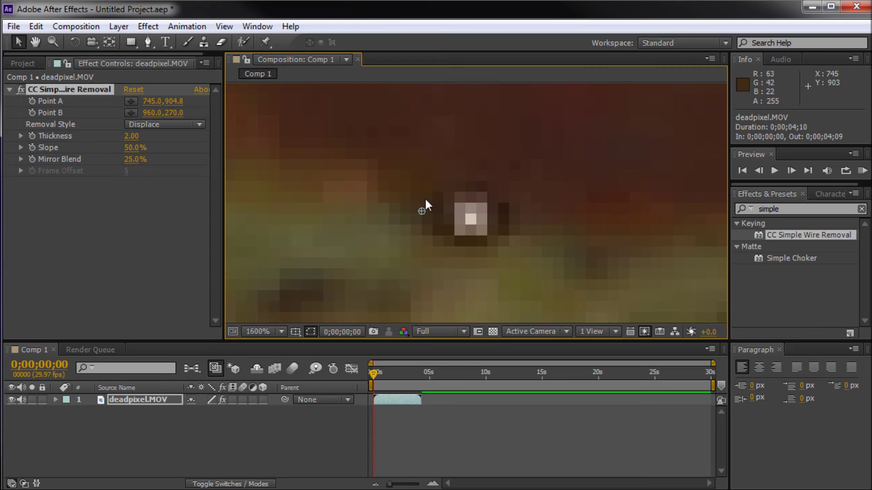
{"action": "left_click", "coordinate": [130, 113]}
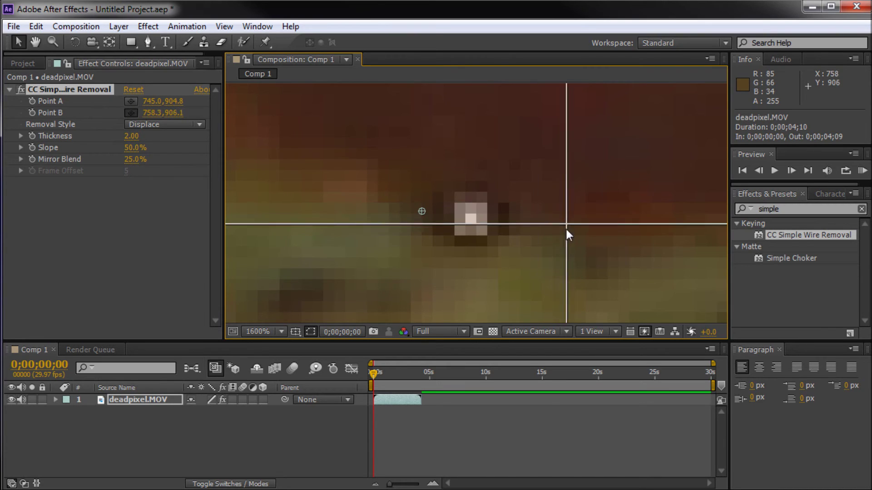
{"action": "left_click", "coordinate": [521, 211]}
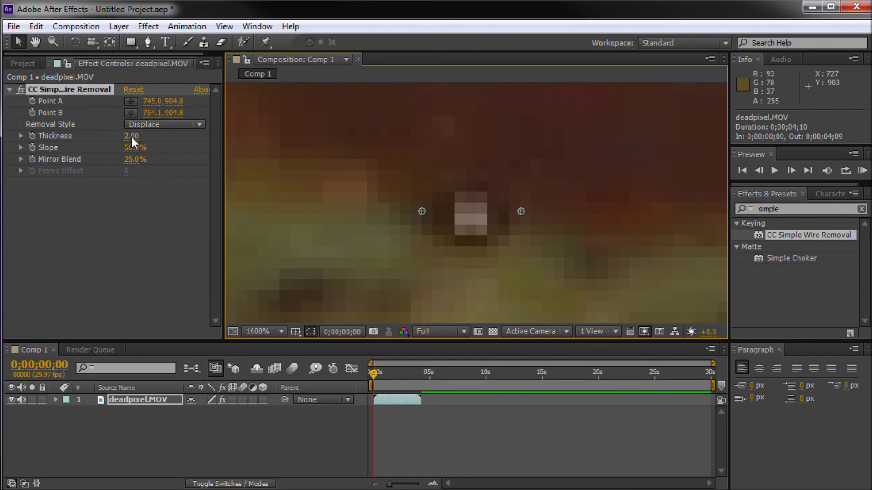
Step: Raise Thickness to 5.10, then scrub early frames to confirm the pixel is gone
{"action": "left_click_drag", "start_coordinate": [131, 135], "coordinate": [151, 138]}
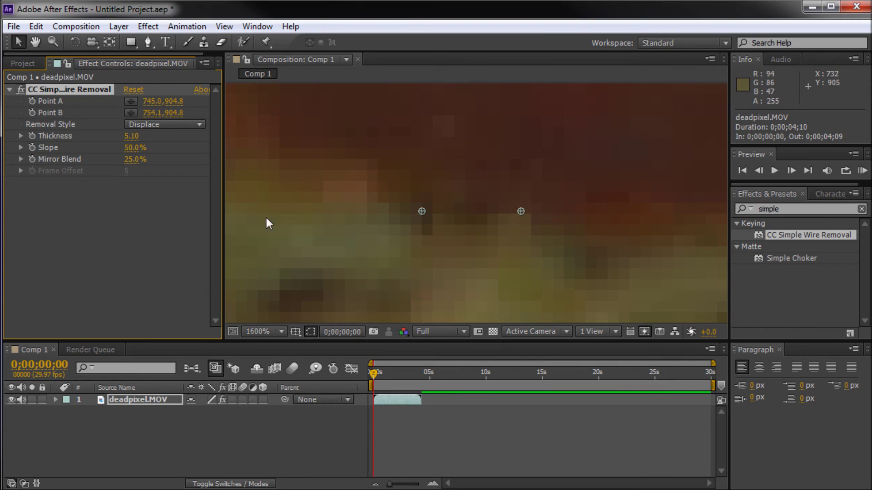
{"action": "left_click", "coordinate": [396, 282]}
{"action": "left_click", "coordinate": [377, 371]}
{"action": "left_click_drag", "start_coordinate": [377, 370], "coordinate": [393, 372]}
Step: At 100% magnification, scrub frames and turn CC Simple Wire Removal off to compare
{"action": "left_click", "coordinate": [274, 332]}
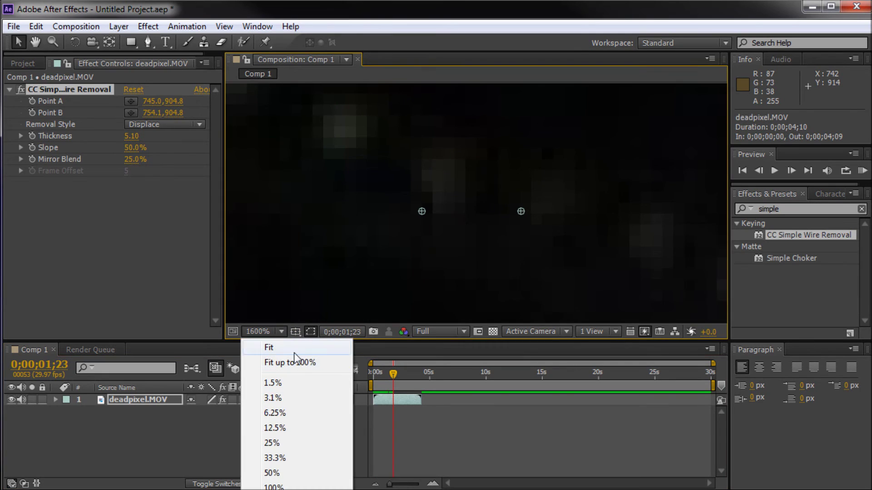
{"action": "left_click", "coordinate": [273, 486]}
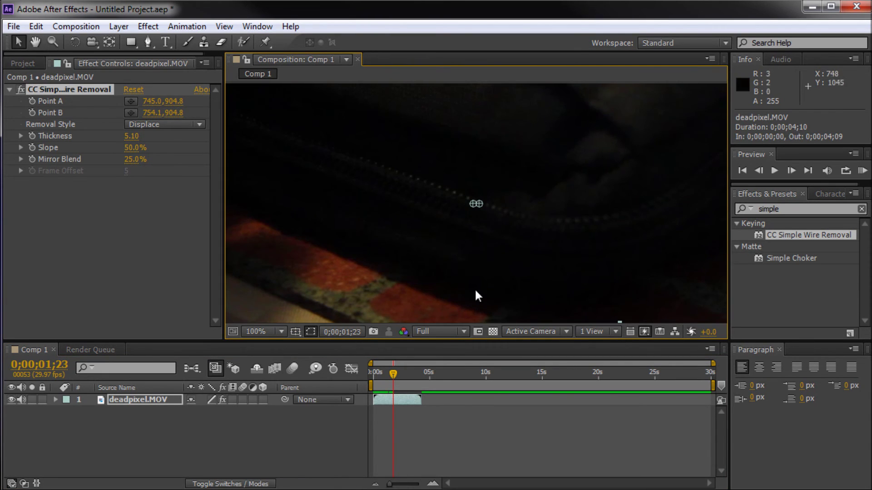
{"action": "left_click", "coordinate": [97, 203]}
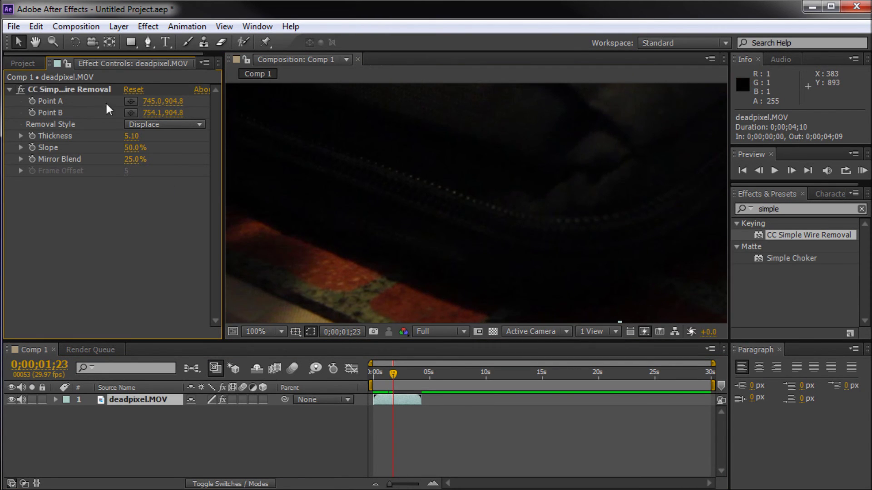
{"action": "left_click_drag", "start_coordinate": [396, 379], "coordinate": [376, 382]}
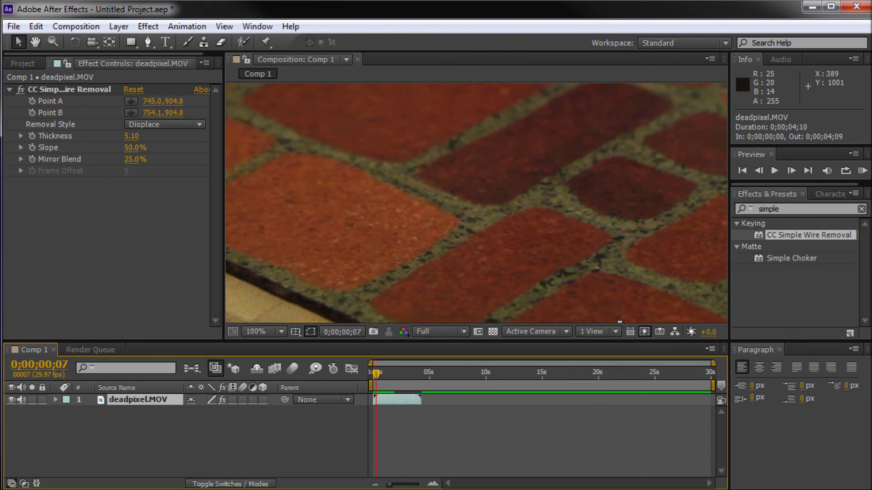
{"action": "left_click", "coordinate": [21, 91]}
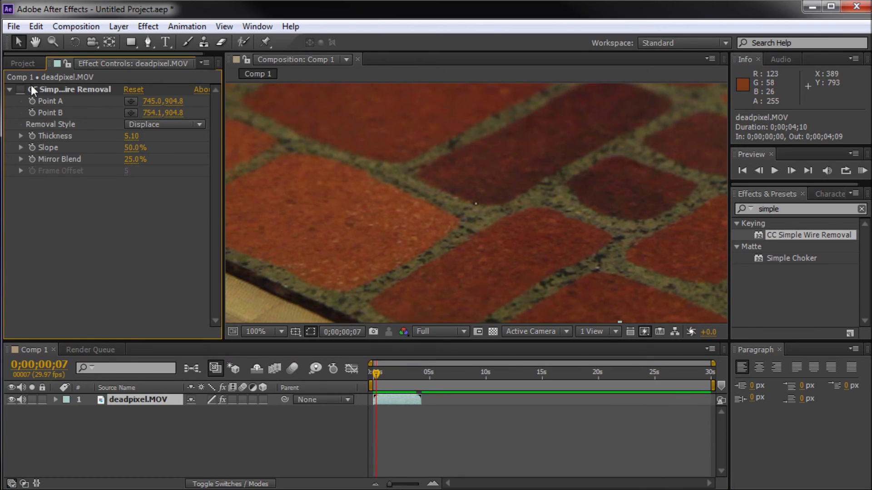
{"action": "mouse_move", "coordinate": [374, 369]}
{"action": "left_mouse_down"}
{"action": "mouse_move", "coordinate": [412, 370]}
{"action": "mouse_move", "coordinate": [375, 371]}
{"action": "left_mouse_up"}
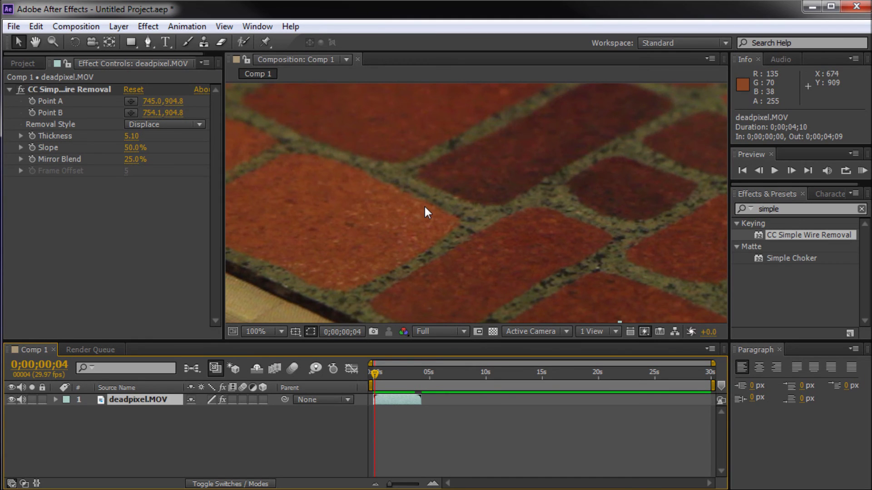
Step: Zoom and pan the viewer, then zoom out to 25% so the whole brick-floor frame shows
{"action": "scroll", "coordinate": [411, 231], "scroll_direction": "down", "scroll_amount": 4}
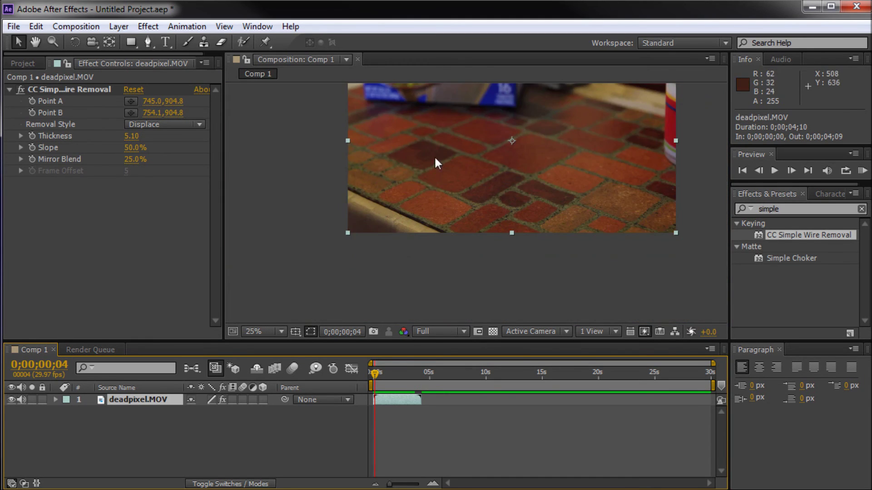
{"action": "scroll", "coordinate": [461, 132], "scroll_direction": "up", "scroll_amount": 2}
{"action": "key", "text": "h"}
{"action": "left_click_drag", "start_coordinate": [527, 135], "coordinate": [531, 241]}
{"action": "key", "text": "v"}
{"action": "scroll", "coordinate": [485, 181], "scroll_direction": "down", "scroll_amount": 2}
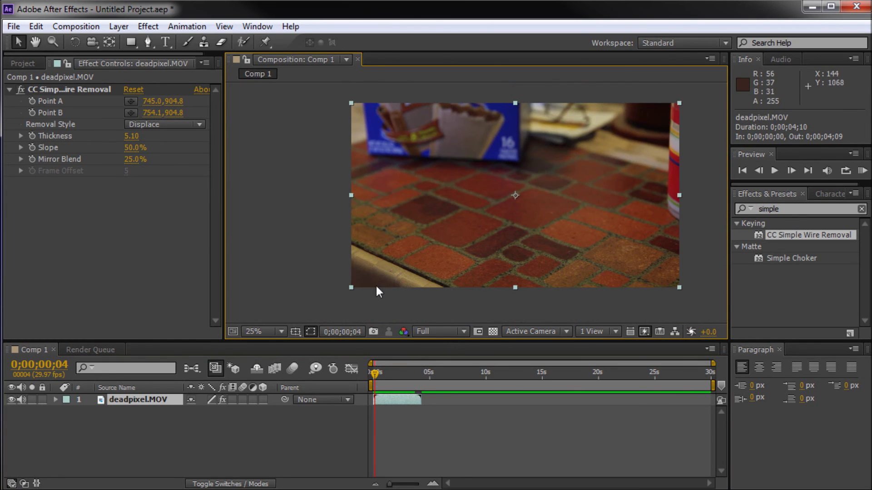
Step: Scrub through deadpixel.MOV, select the CC Simple Wire Removal effect, and select then deselect the footage layer
{"action": "mouse_move", "coordinate": [375, 373]}
{"action": "left_mouse_down"}
{"action": "mouse_move", "coordinate": [429, 372]}
{"action": "mouse_move", "coordinate": [378, 373]}
{"action": "left_mouse_up"}
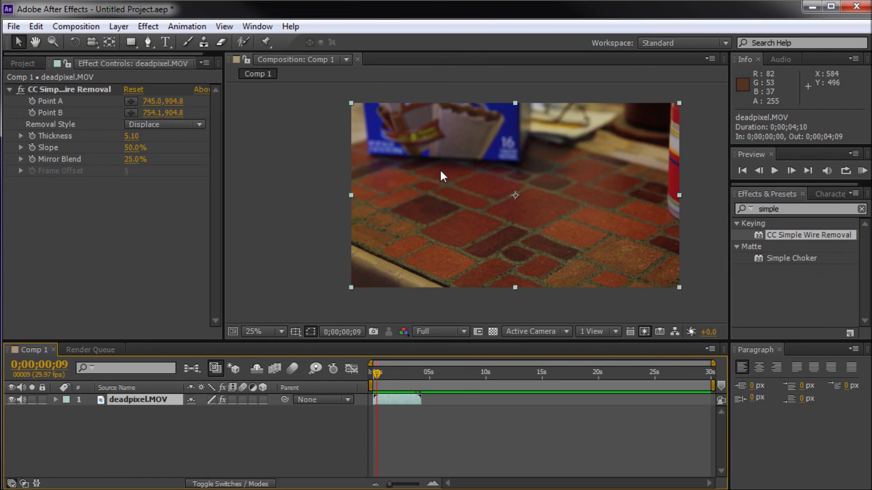
{"action": "left_click", "coordinate": [78, 91]}
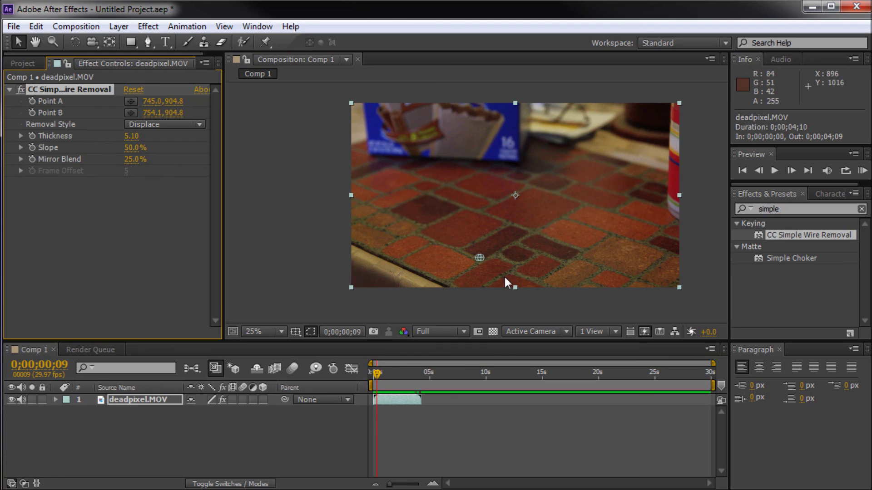
{"action": "left_click", "coordinate": [315, 197]}
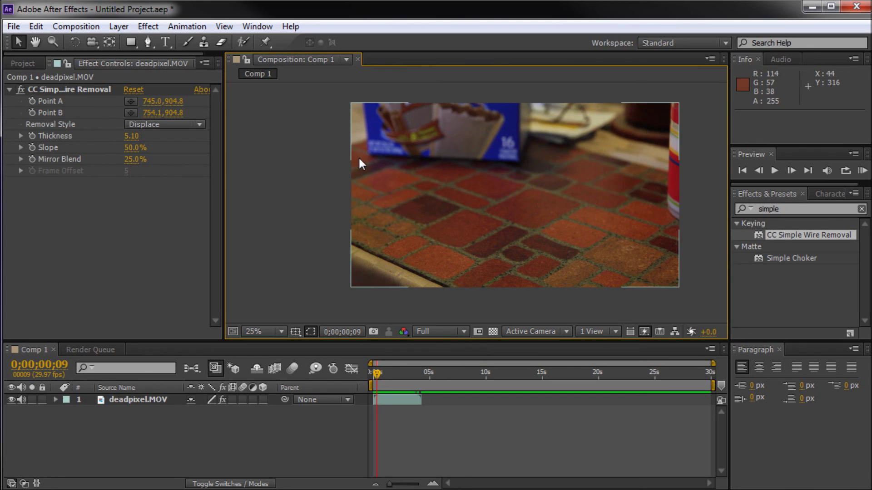
{"action": "left_click", "coordinate": [425, 209]}
{"action": "left_click", "coordinate": [290, 201]}
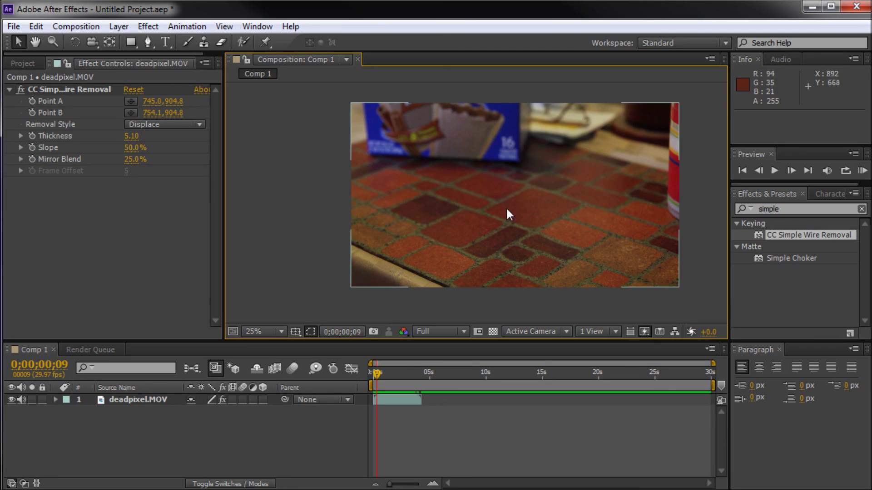